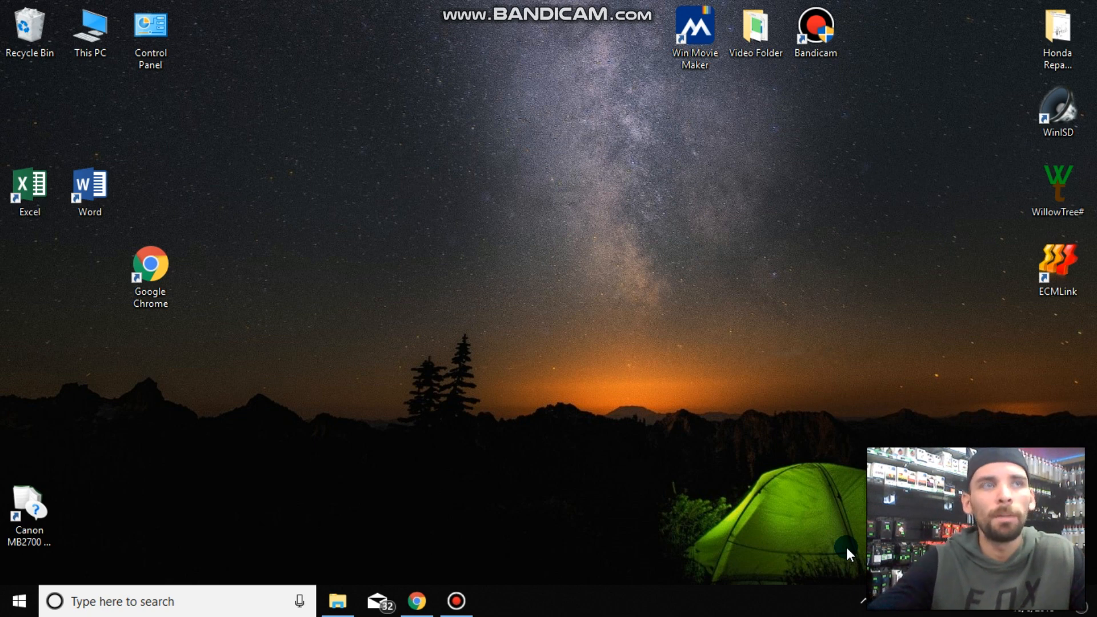
left_click(793, 32)
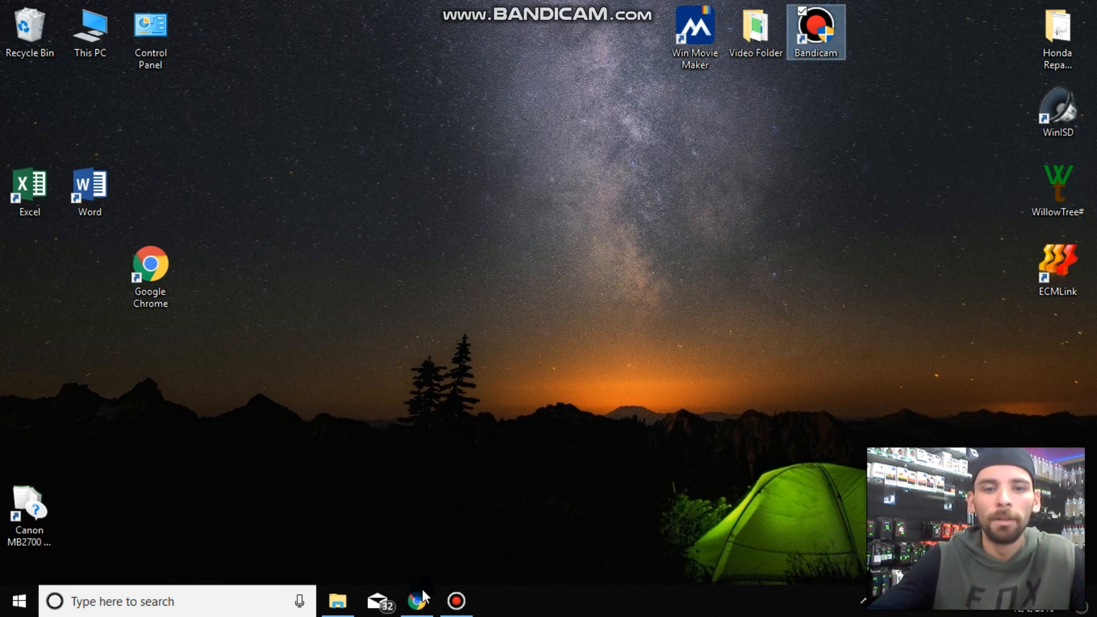
left_click(457, 600)
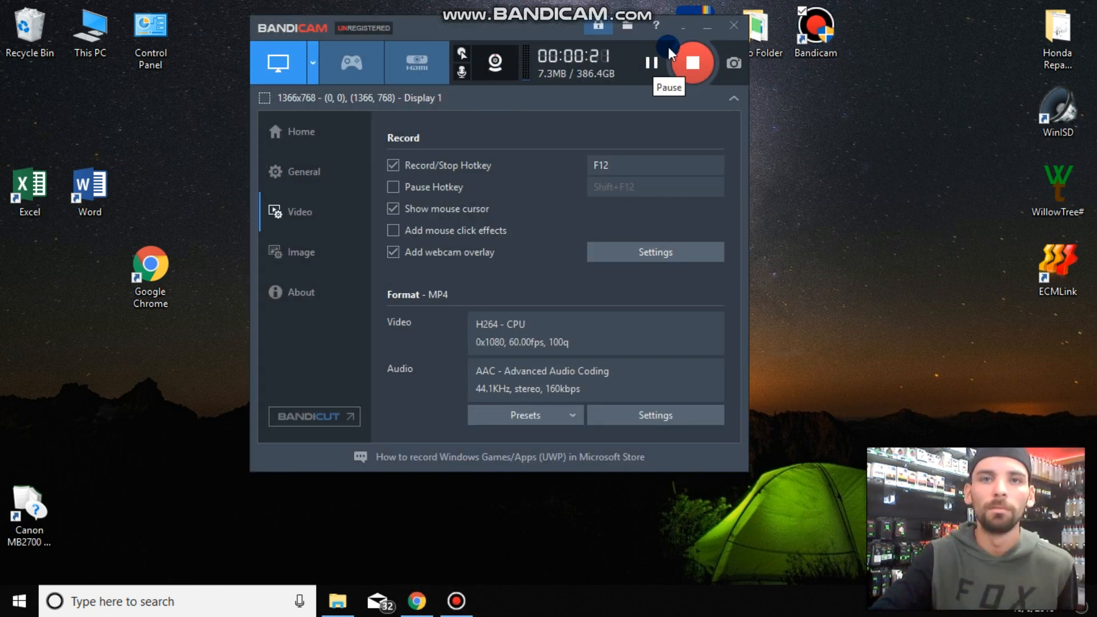
left_click(707, 29)
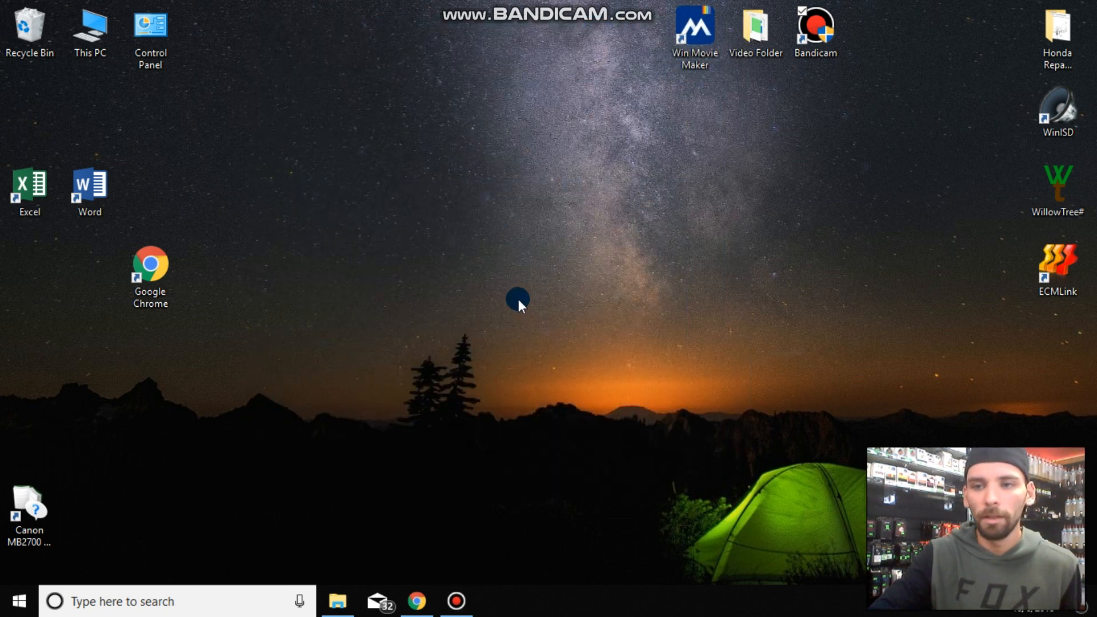
right_click(499, 246)
left_click(477, 294)
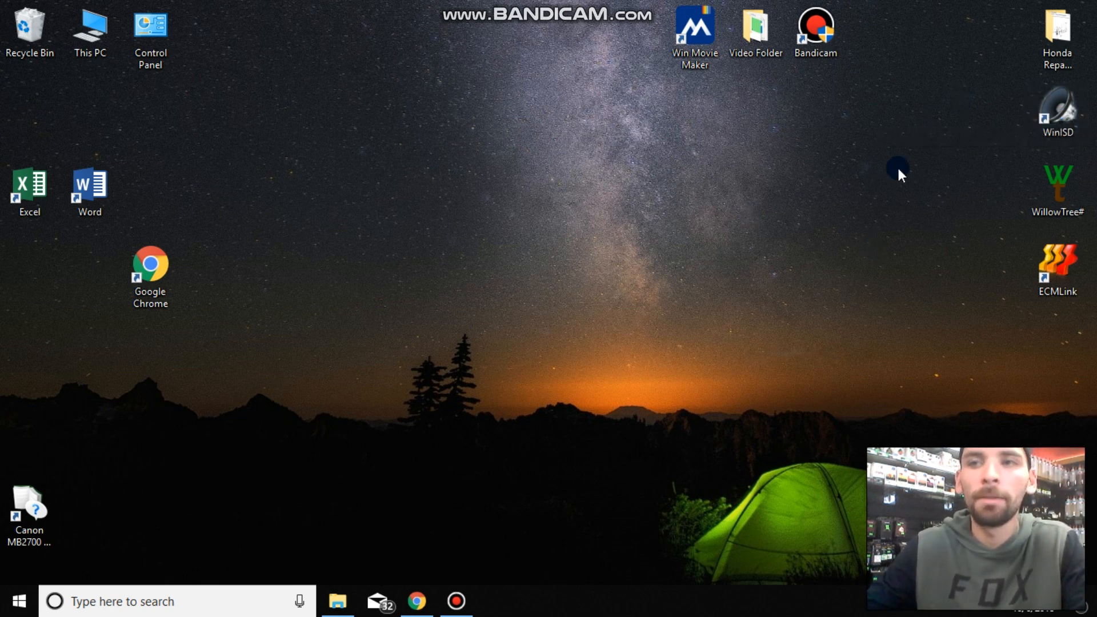
- Launch WinISD in a maximized window and open the saved project "DD-715 Box"
left_click(1054, 118)
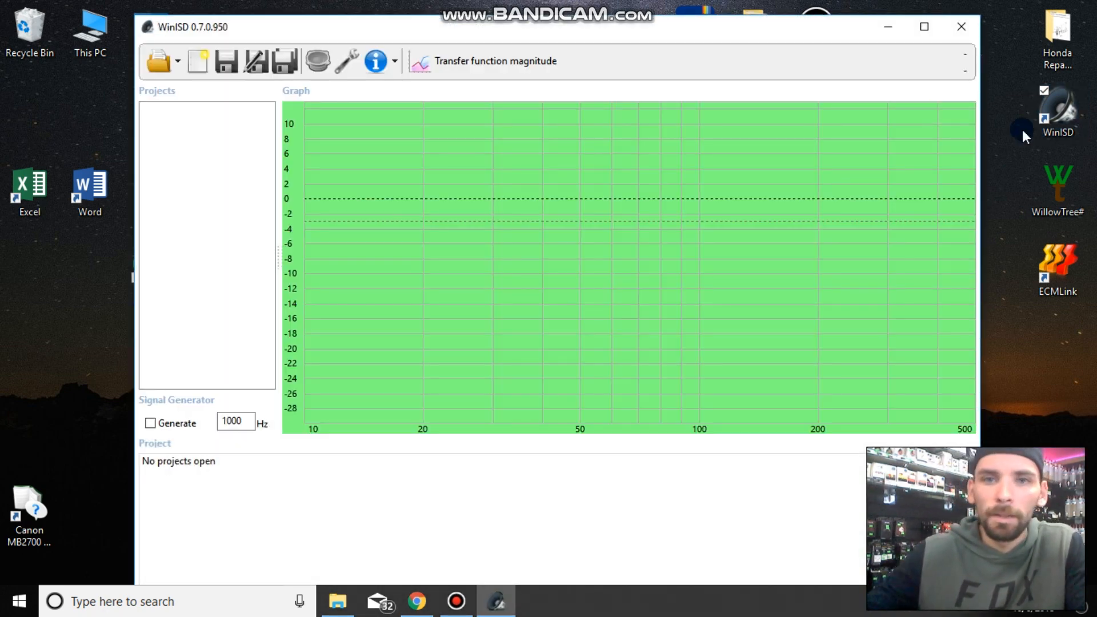
left_click(923, 29)
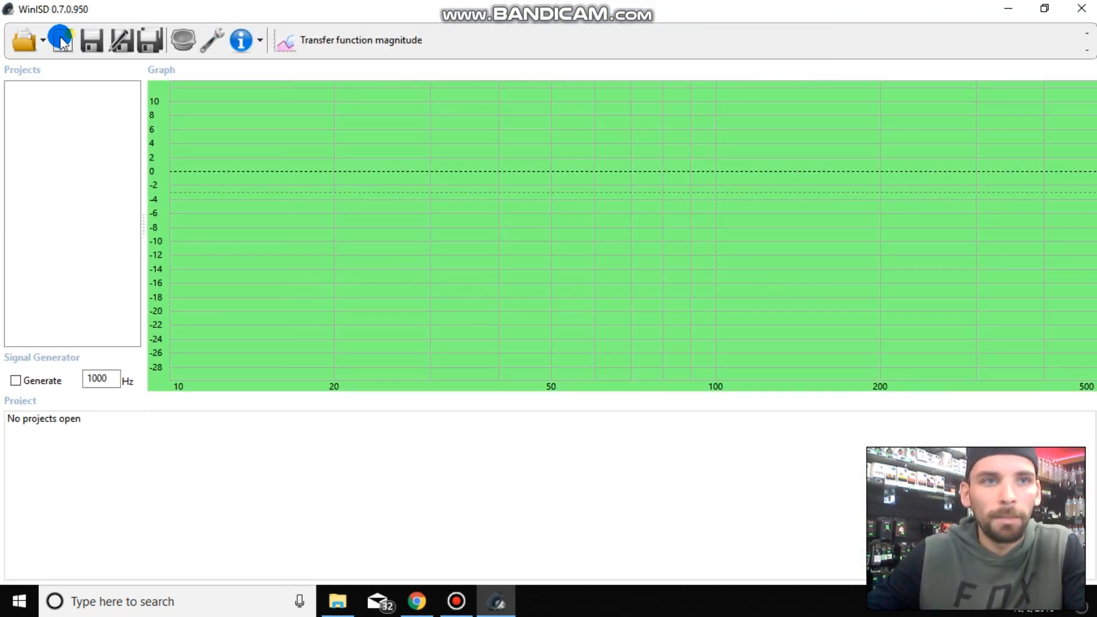
left_click(29, 43)
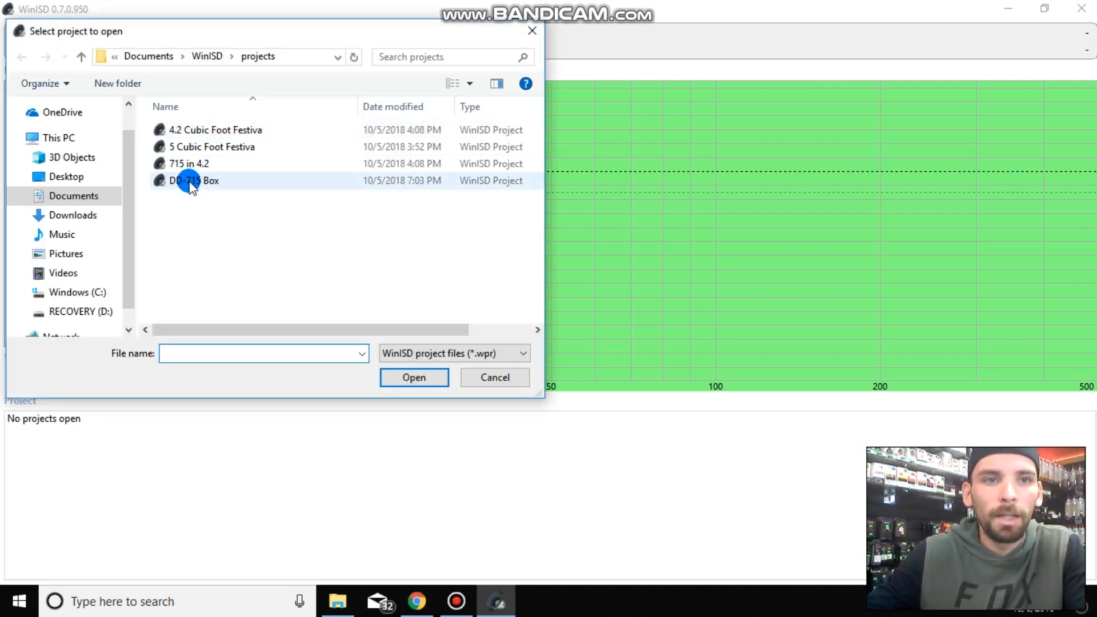
left_click(188, 180)
left_click(420, 378)
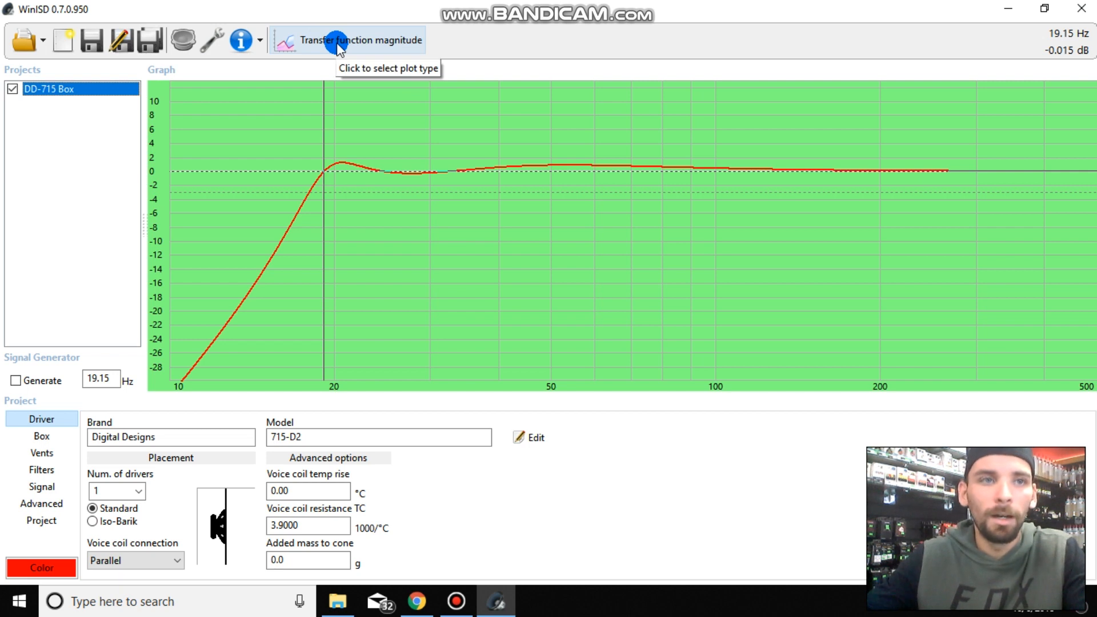
left_click(456, 605)
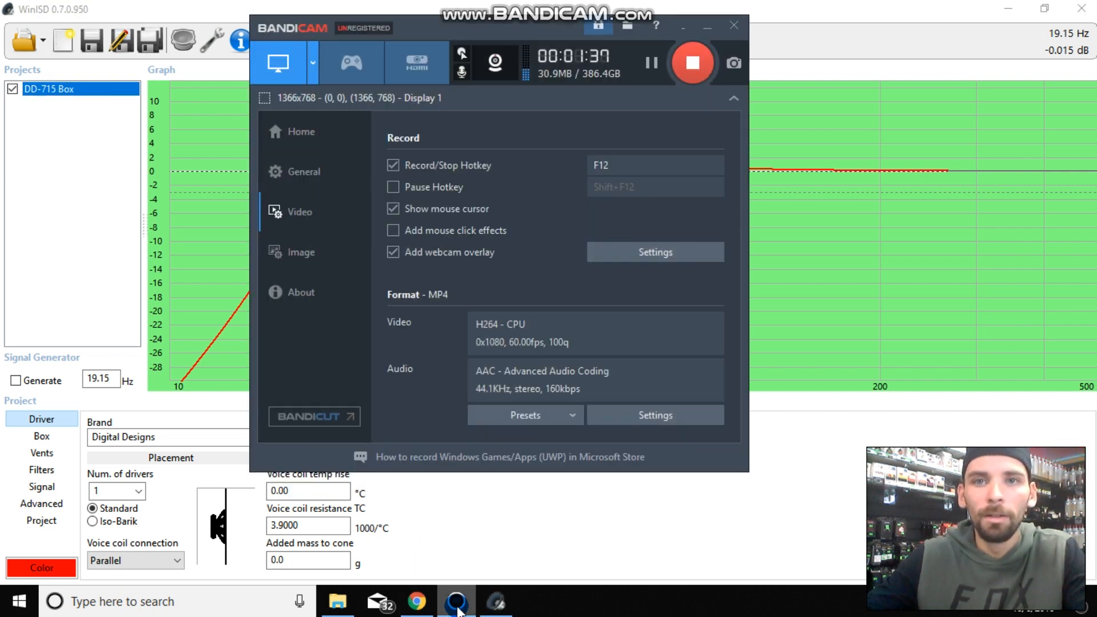
left_click(456, 606)
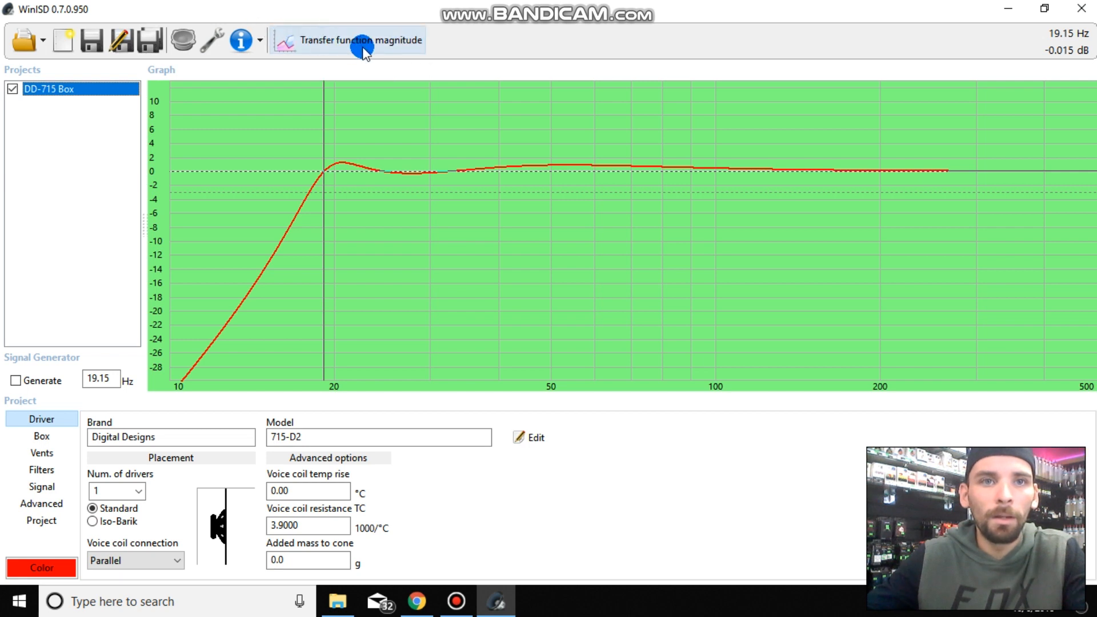
- Change the graph from transfer function magnitude to the cone excursion plot
left_click(341, 39)
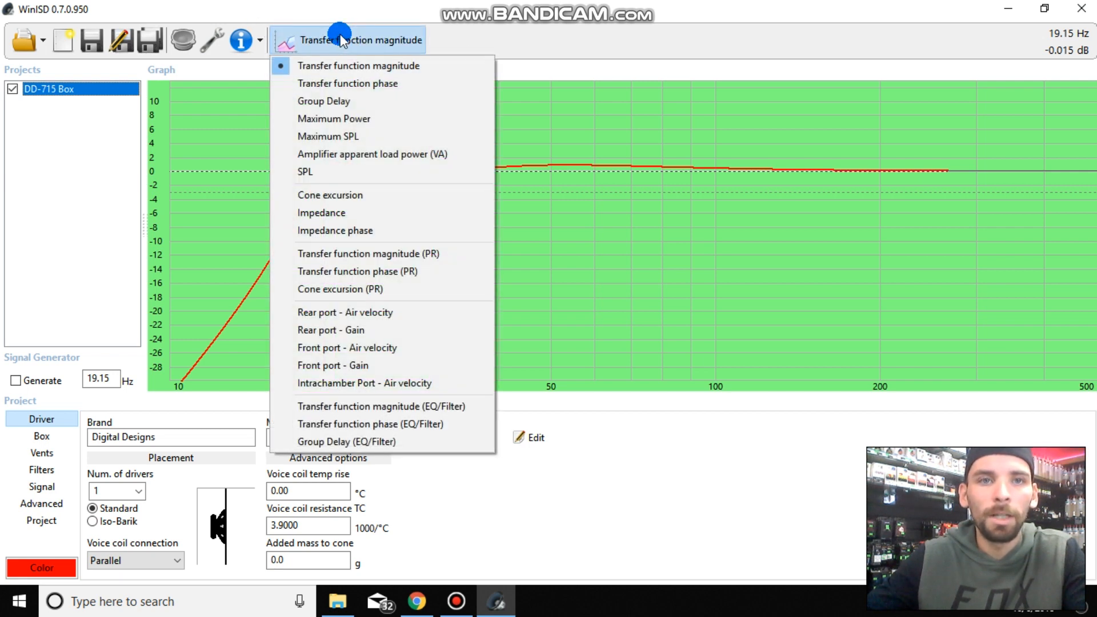
left_click(316, 195)
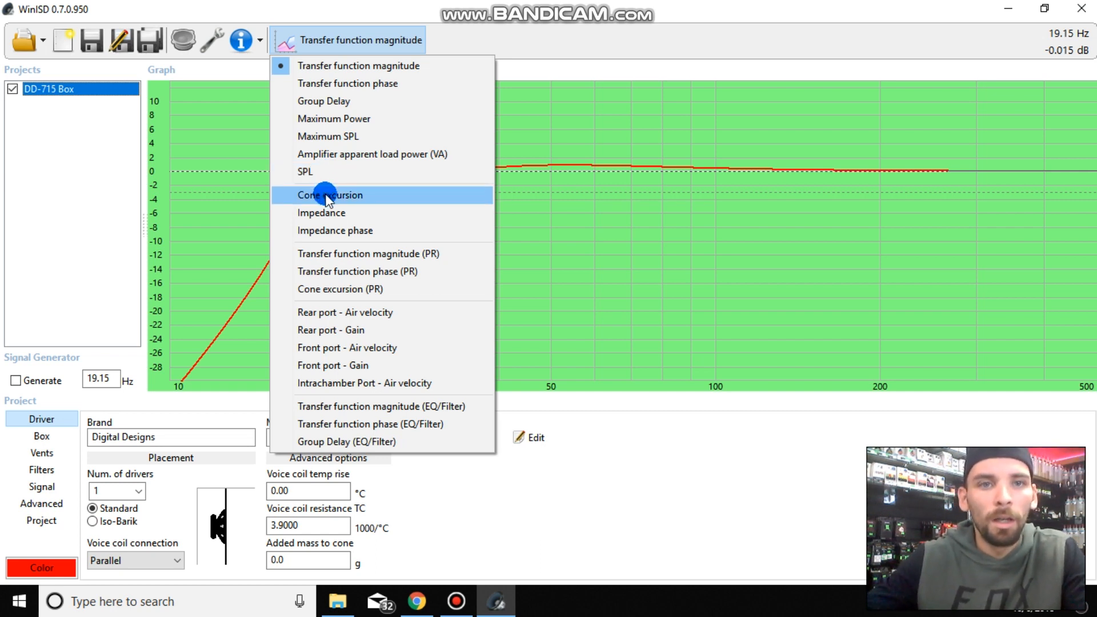
left_click(326, 196)
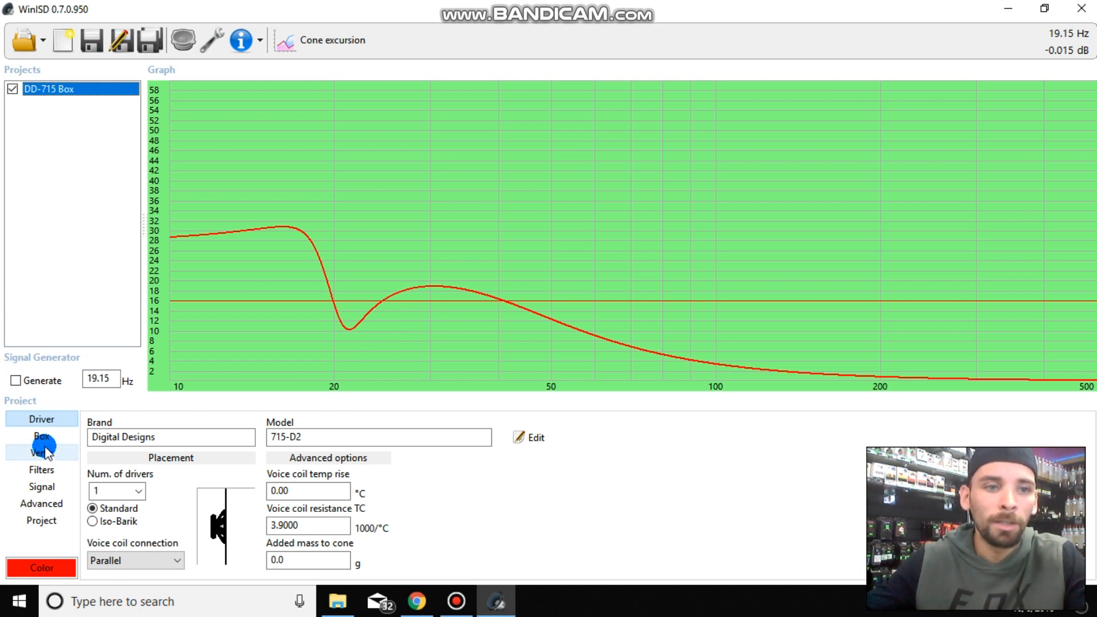
- Set the system input power in the project's signal source settings to 800 W
left_click(37, 487)
left_click(341, 465)
double_click(370, 441)
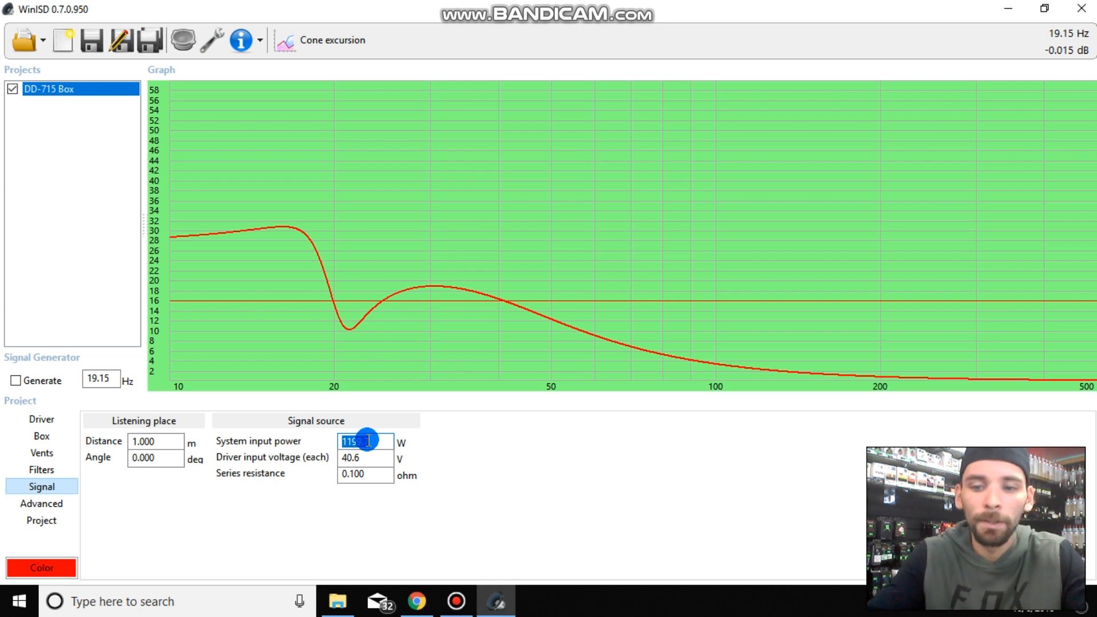
type("800")
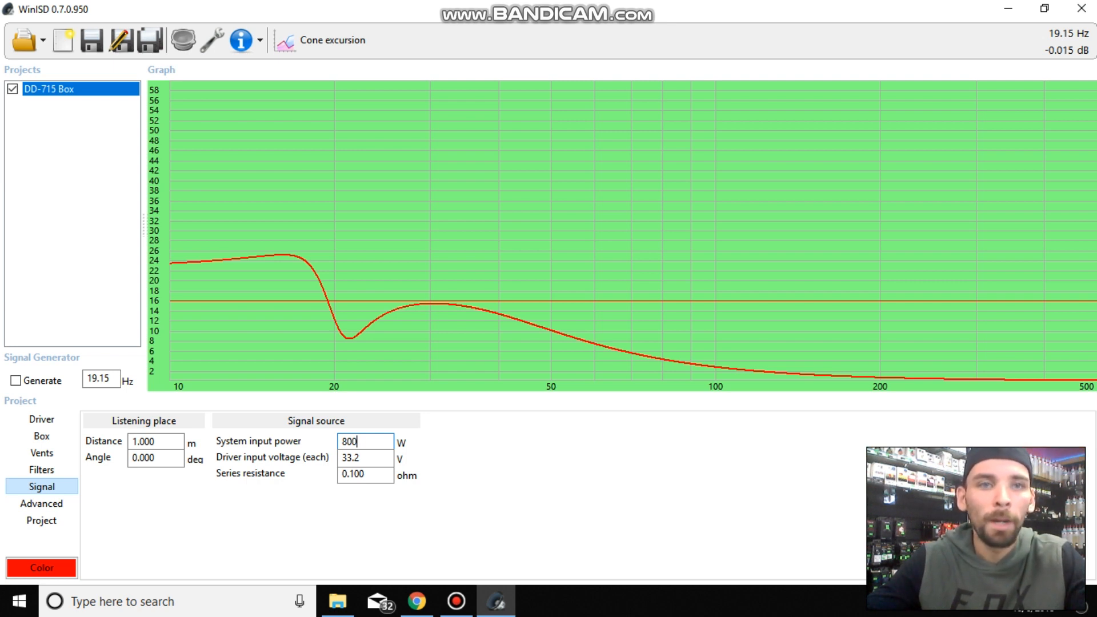
- Replace the system input power with 1000 W
key("BackSpace")
key("BackSpace")
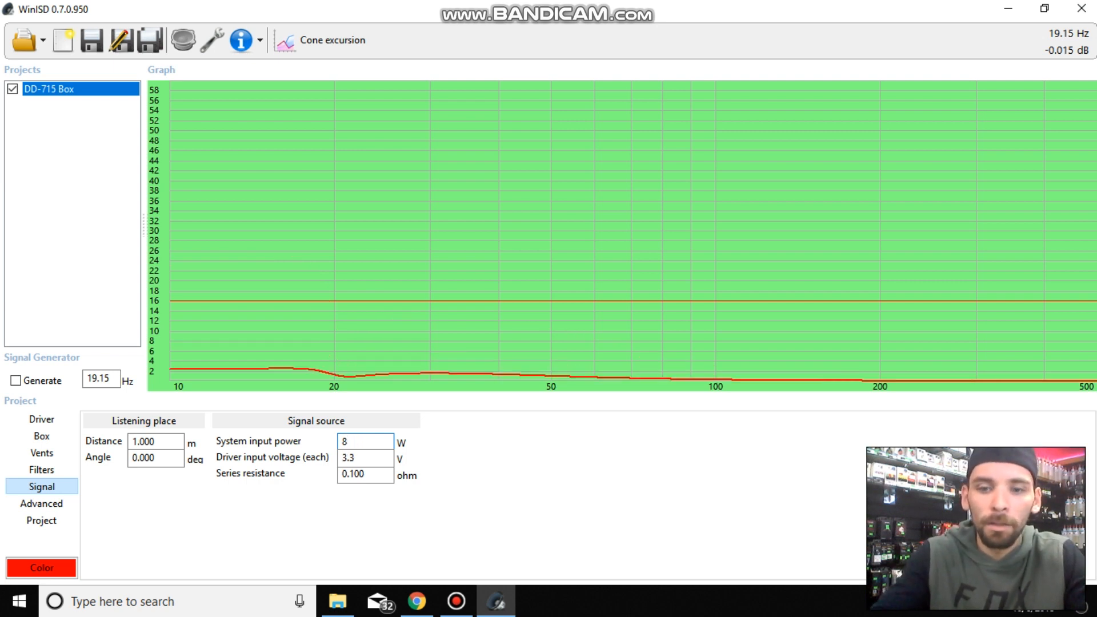
key("BackSpace")
type("1")
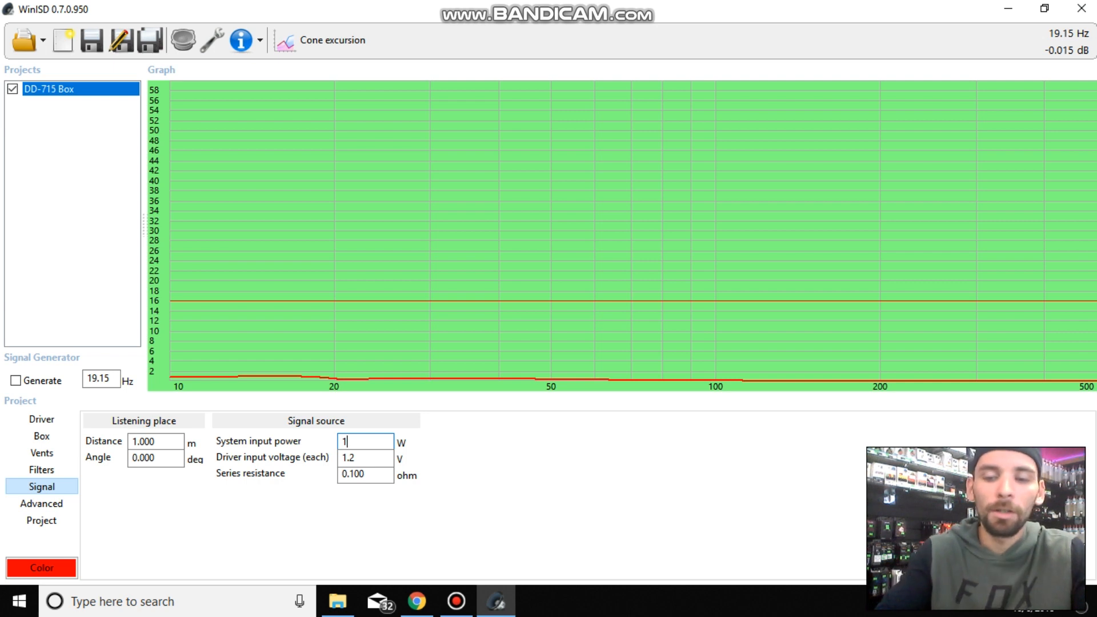
type("0")
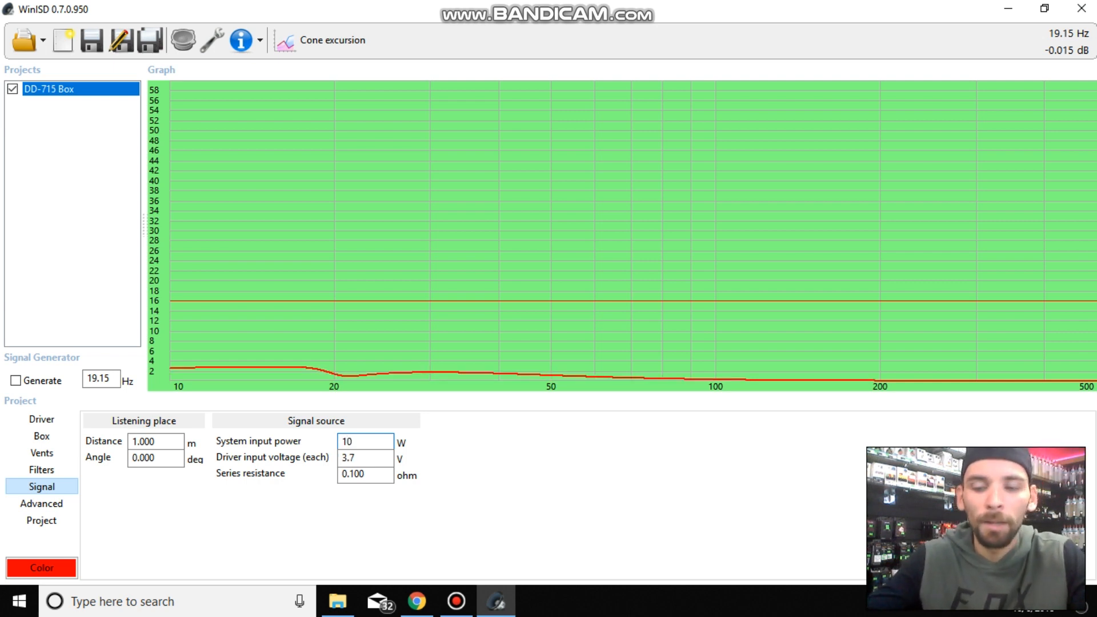
type("0")
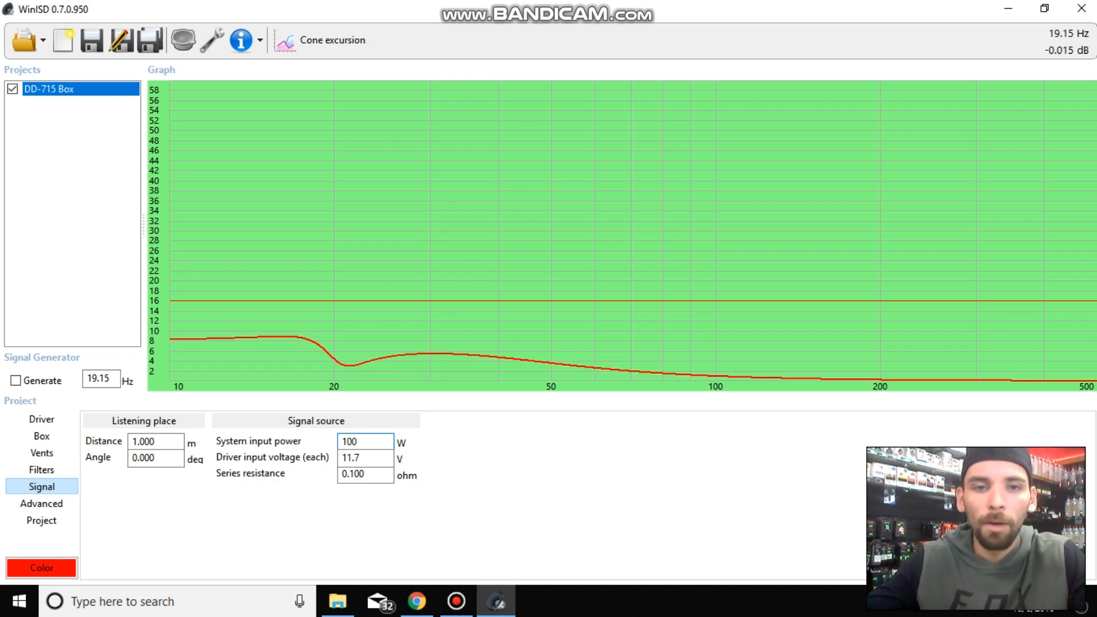
type("0")
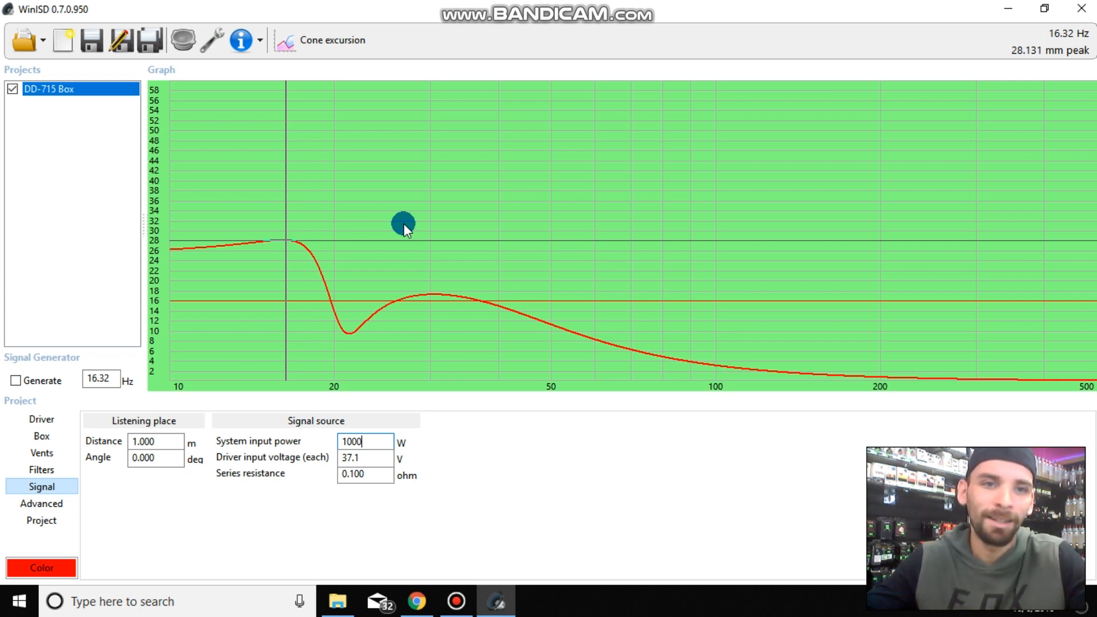
- Show the transfer function magnitude plot for comparison and return the graph to cone excursion
left_click(309, 42)
left_click(329, 68)
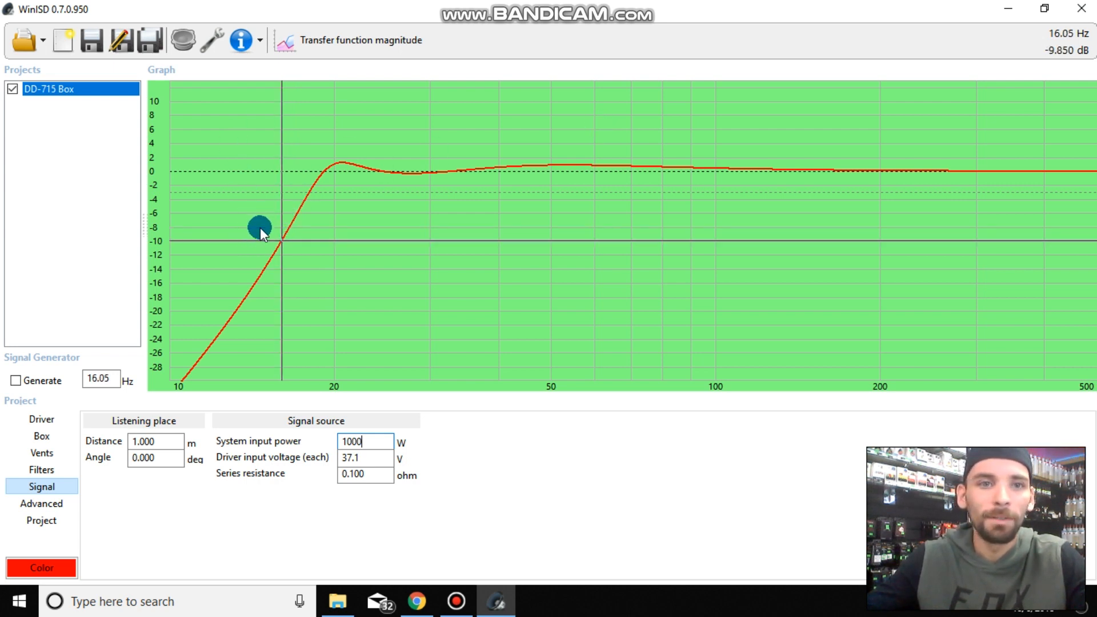
left_click(320, 40)
left_click(316, 192)
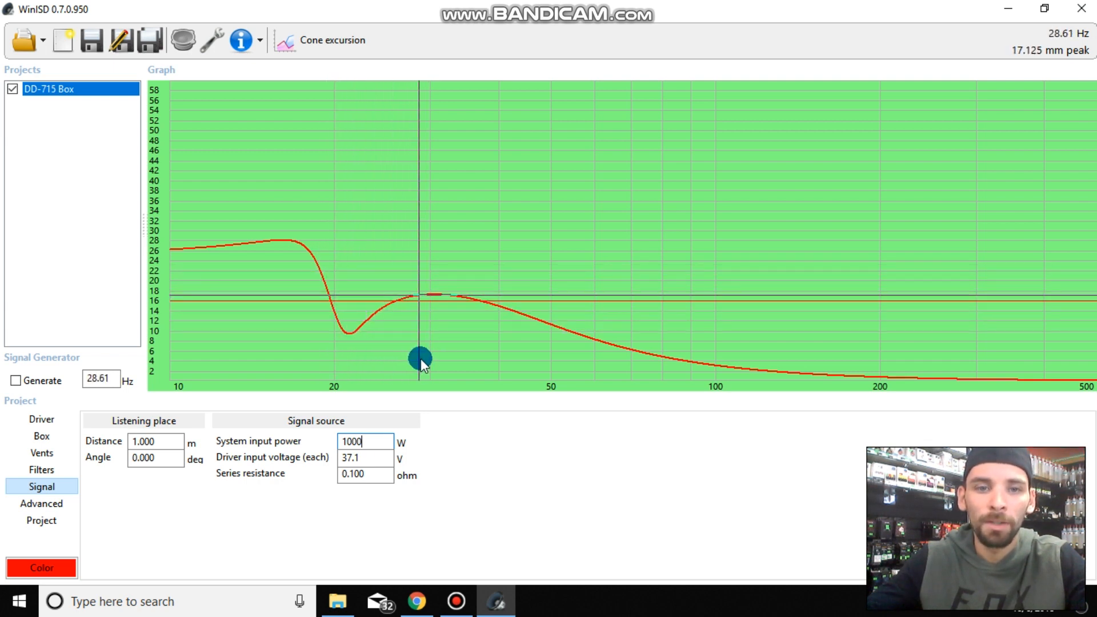
- Raise the system input power to 1200 W
key("BackSpace")
key("BackSpace")
key("BackSpace")
type("2000")
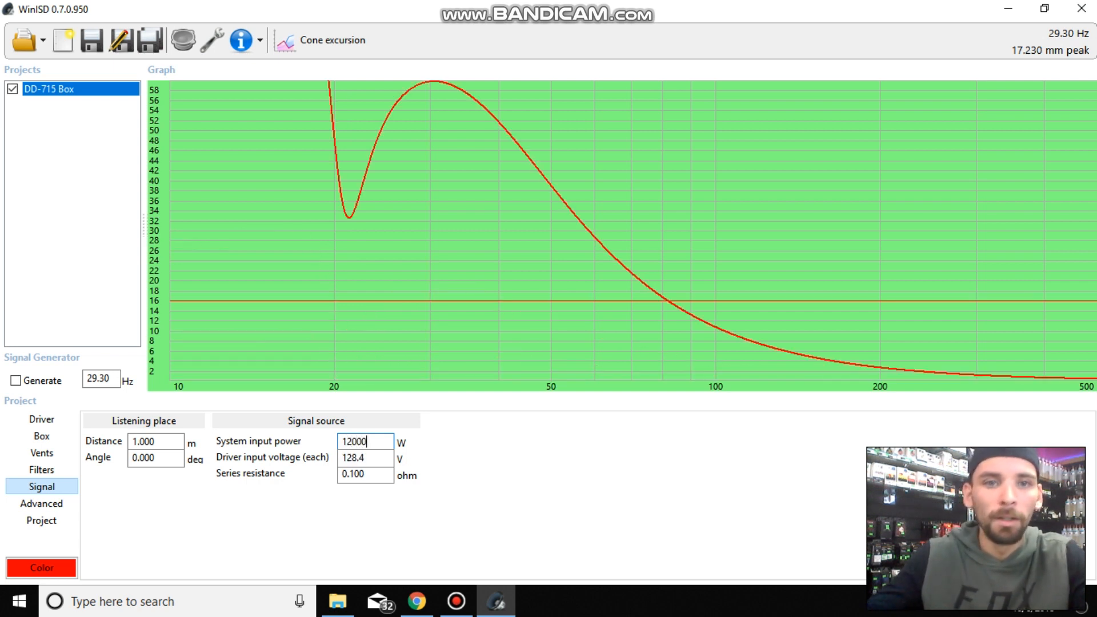
key("BackSpace")
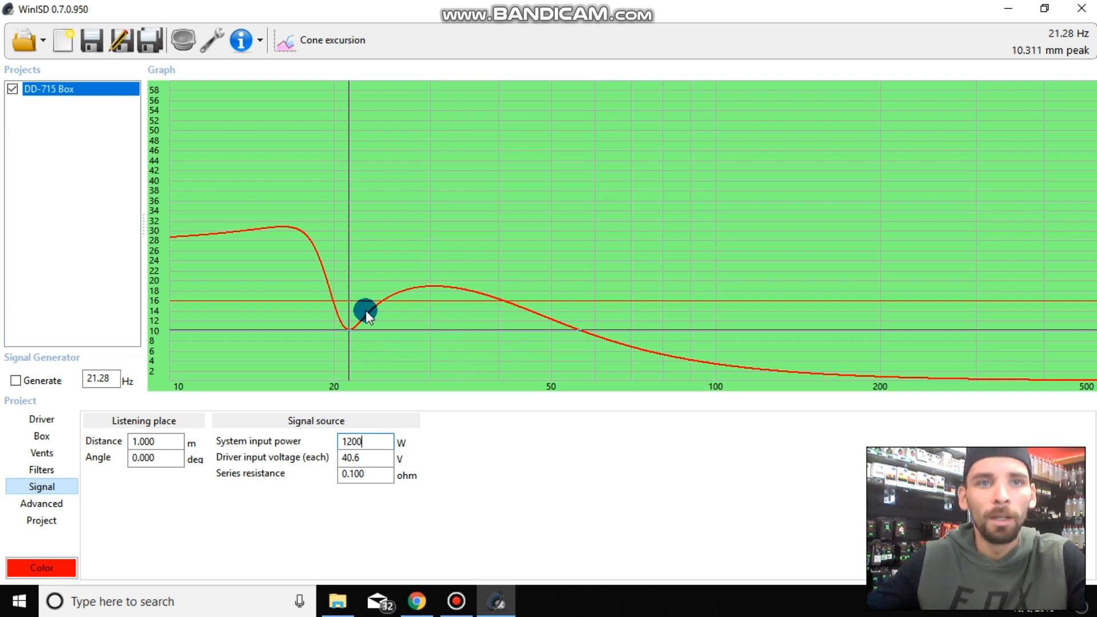
- Trace the cone excursion curve to read the cone travel at low and higher bass frequencies
left_click_drag(321, 279, 370, 355)
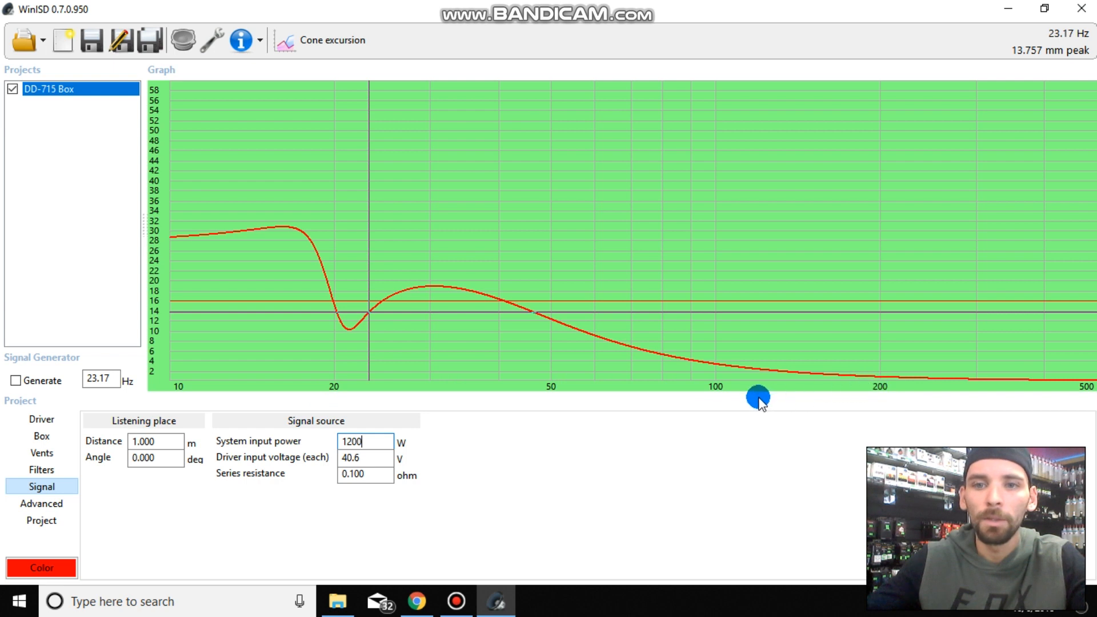
left_click_drag(334, 388, 483, 348)
left_click_drag(689, 354, 249, 142)
left_click_drag(356, 156, 460, 162)
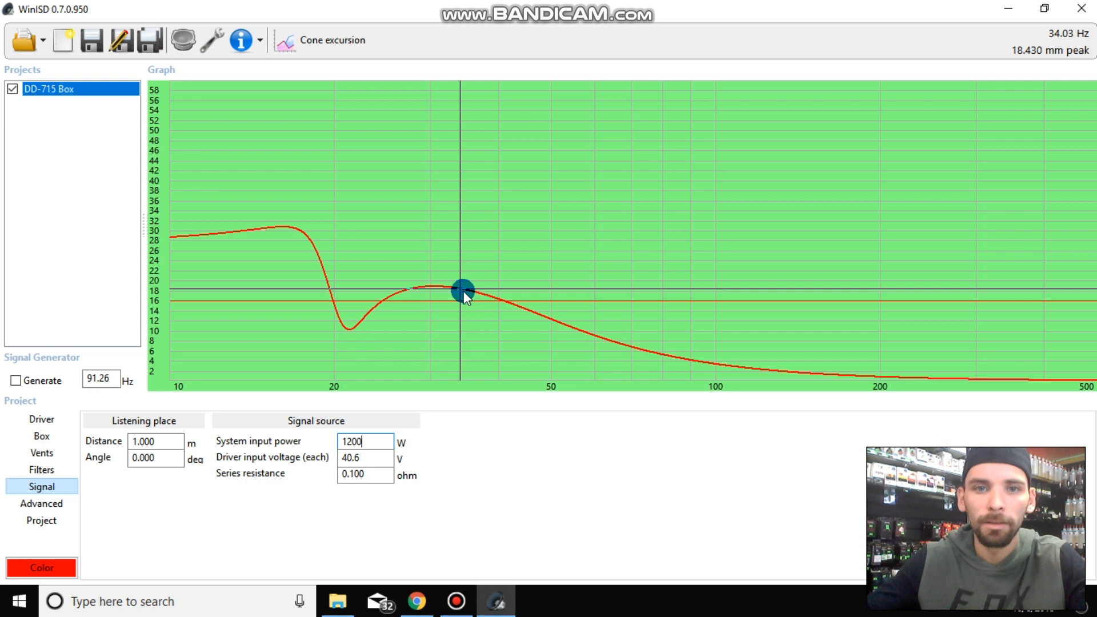
left_click_drag(438, 258, 355, 230)
left_click(473, 599)
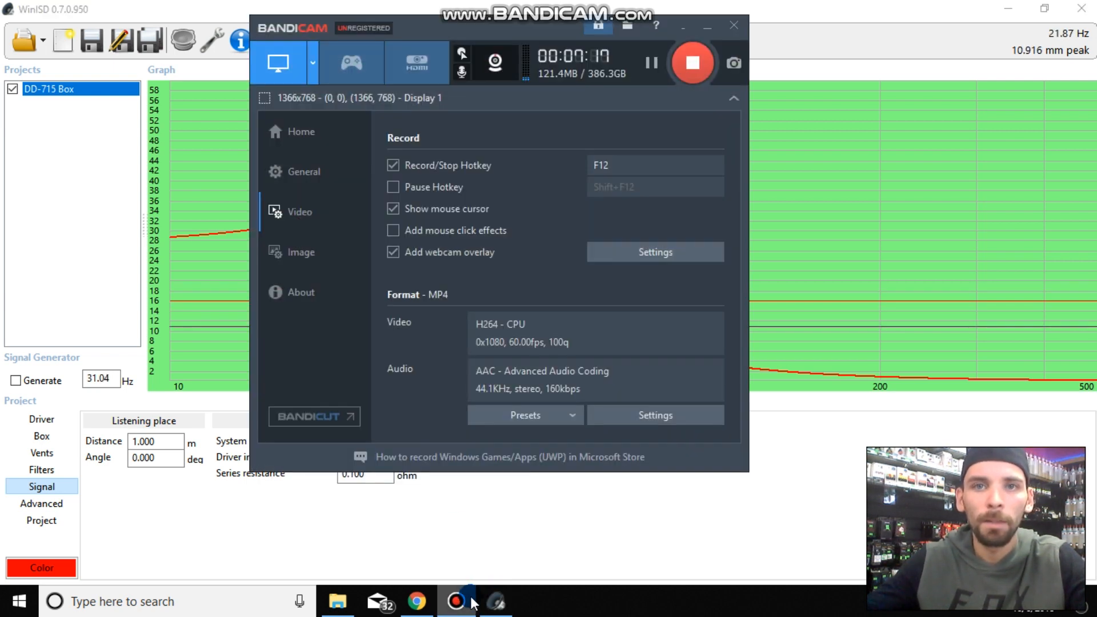
left_click(474, 601)
left_click(496, 601)
left_click(496, 601)
- Change the graph to the SPL plot and read the level at the curve's peak just above 20 Hz
left_click(275, 40)
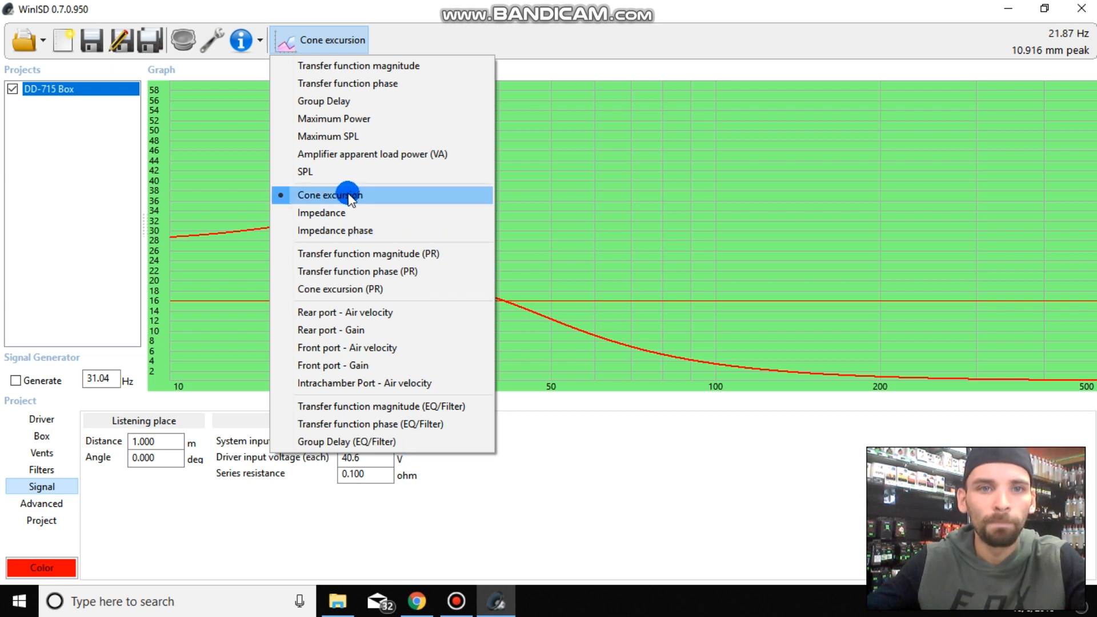
left_click(358, 172)
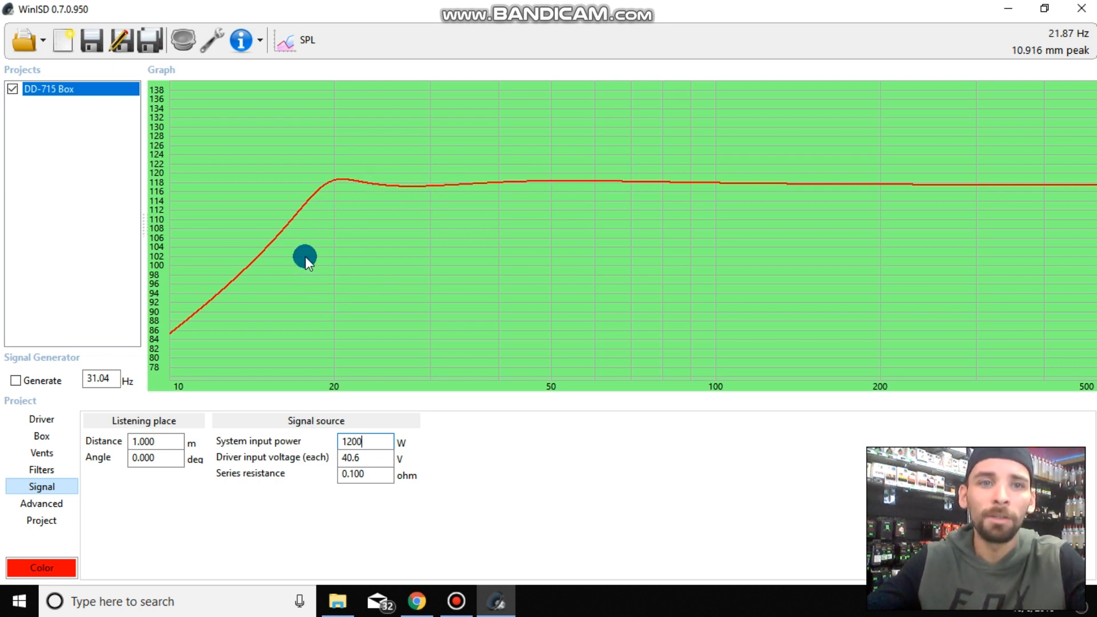
left_click(341, 196)
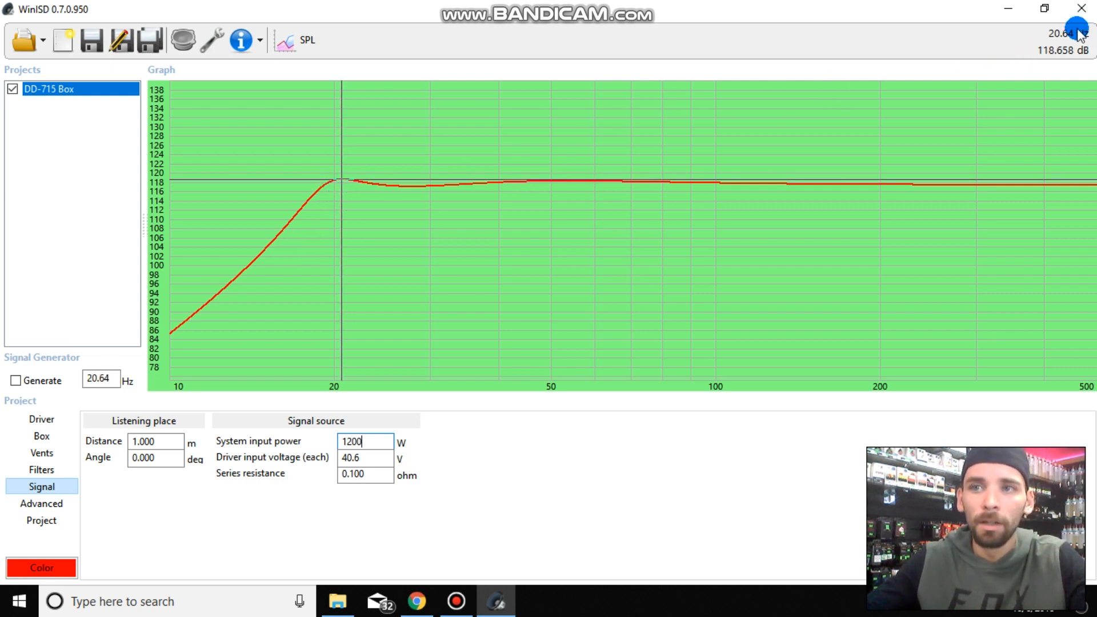
- Set the vented box's tuning frequency to 45 Hz and read the SPL curve near its peak
left_click(44, 440)
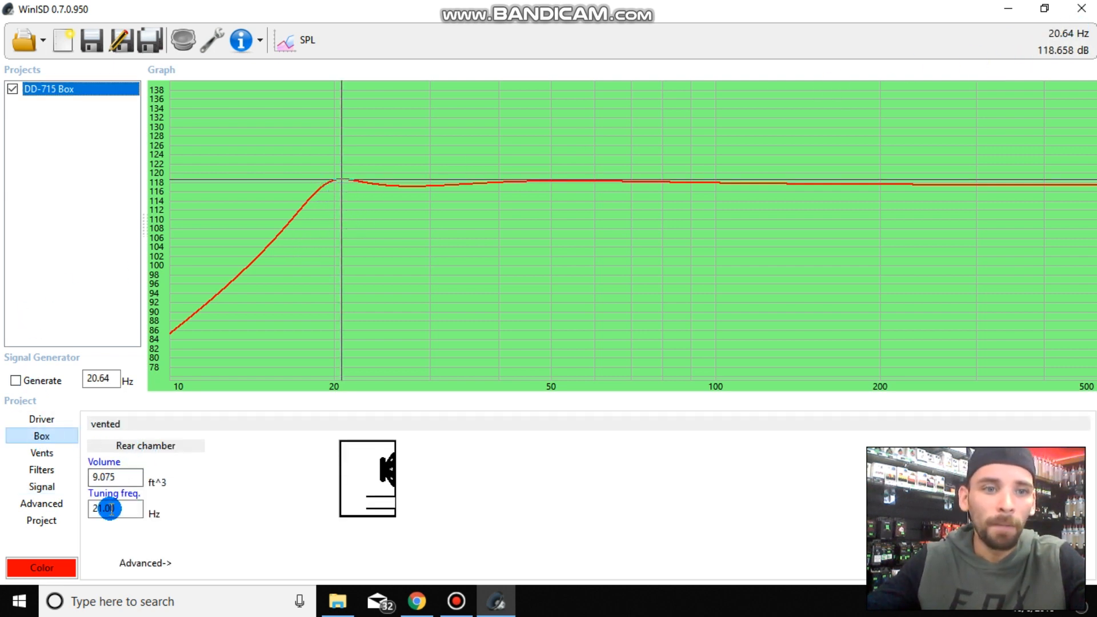
left_click(40, 486)
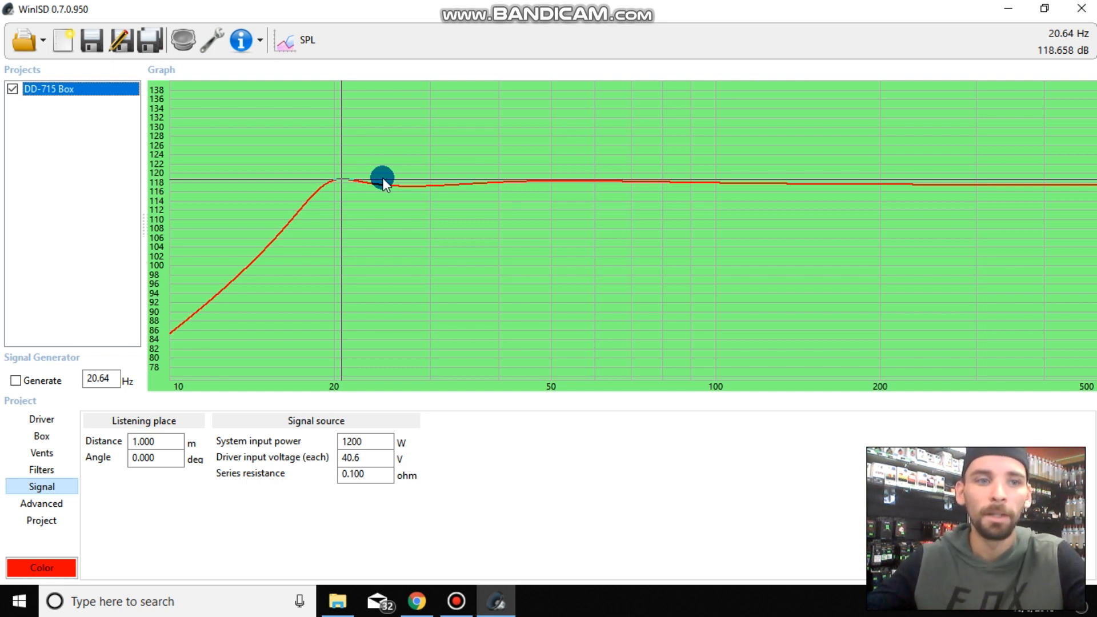
left_click(46, 437)
left_click(120, 508)
double_click(127, 507)
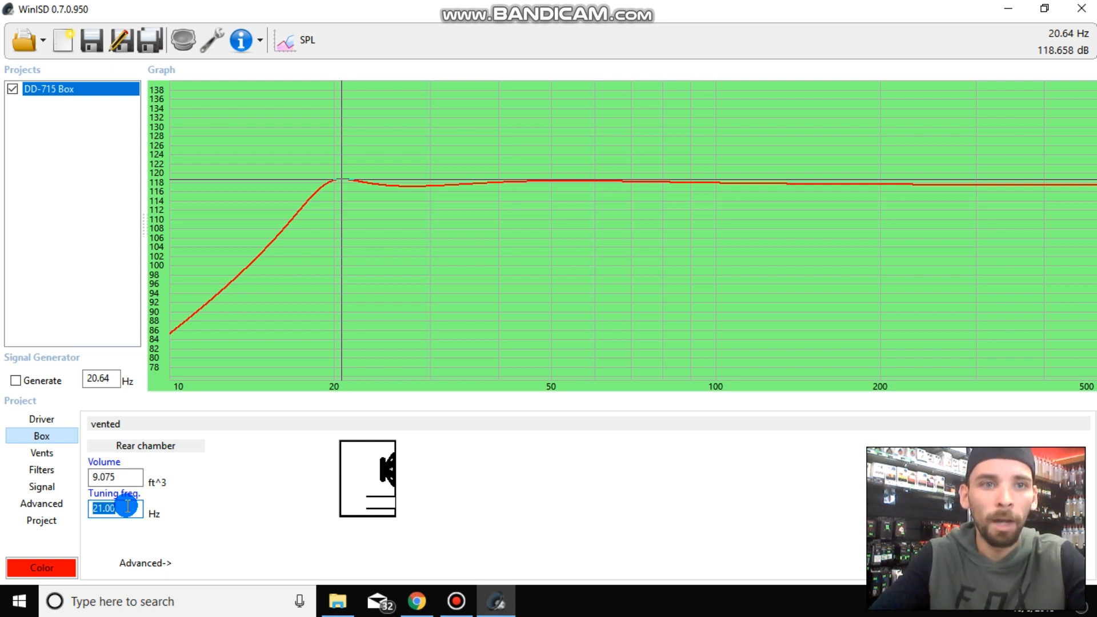
type("45")
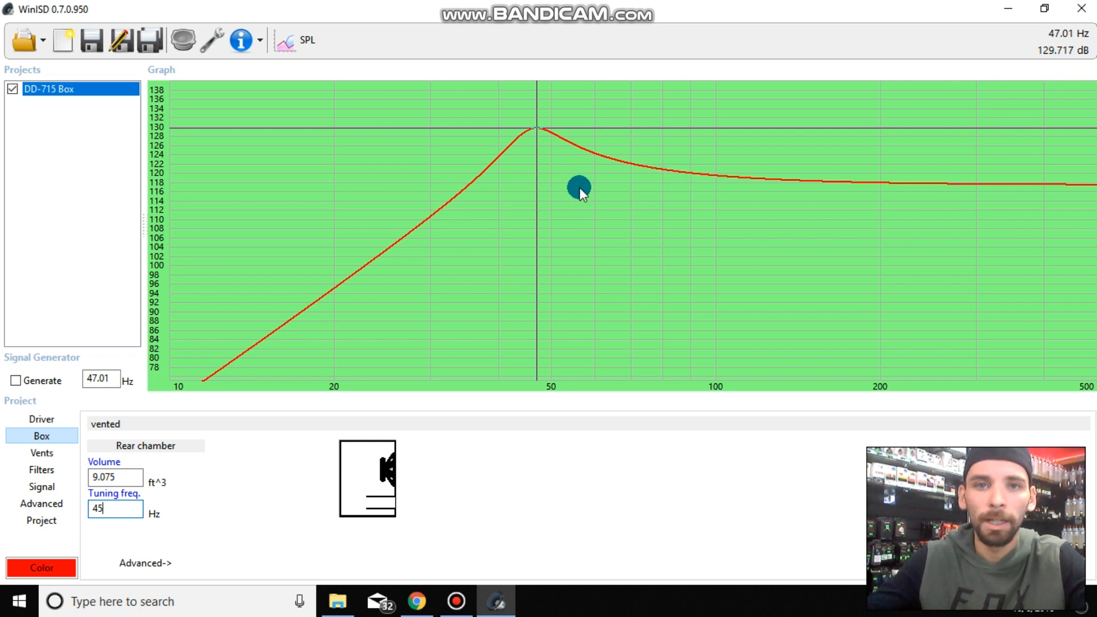
left_click(520, 189)
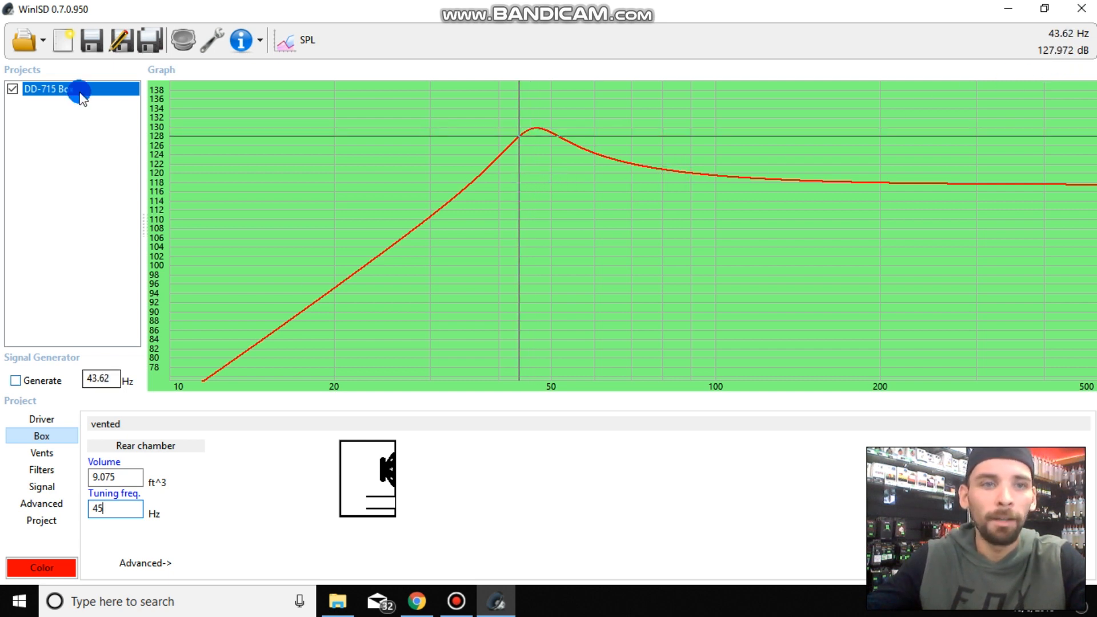
- Change the graph to the transfer function magnitude and trace the curve to read the gain at its peak
left_click(270, 39)
left_click(330, 65)
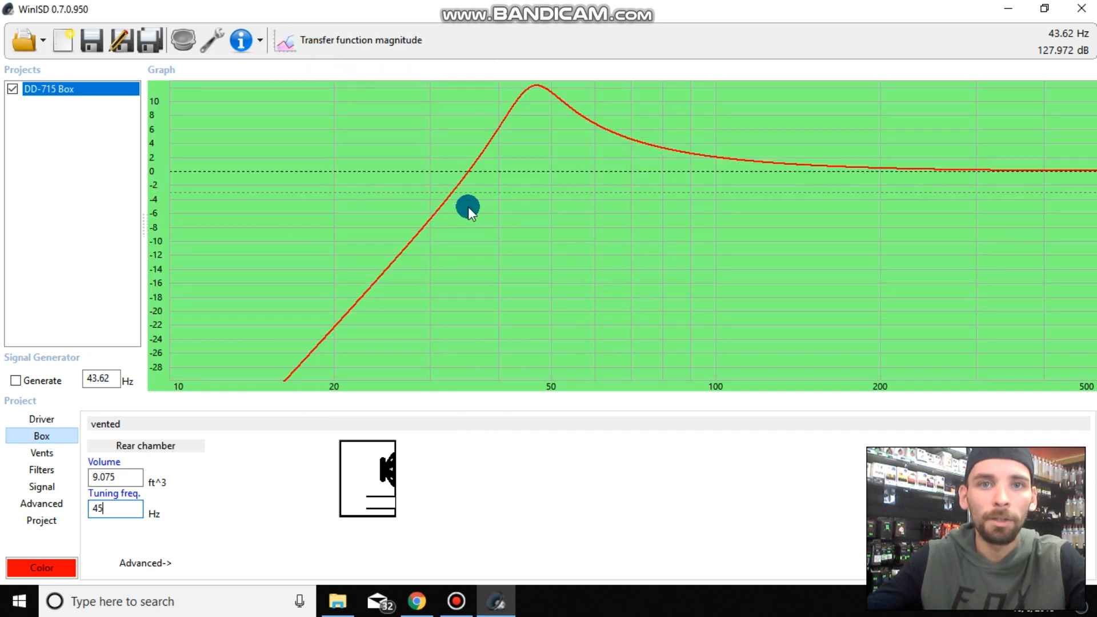
left_click_drag(479, 157, 536, 139)
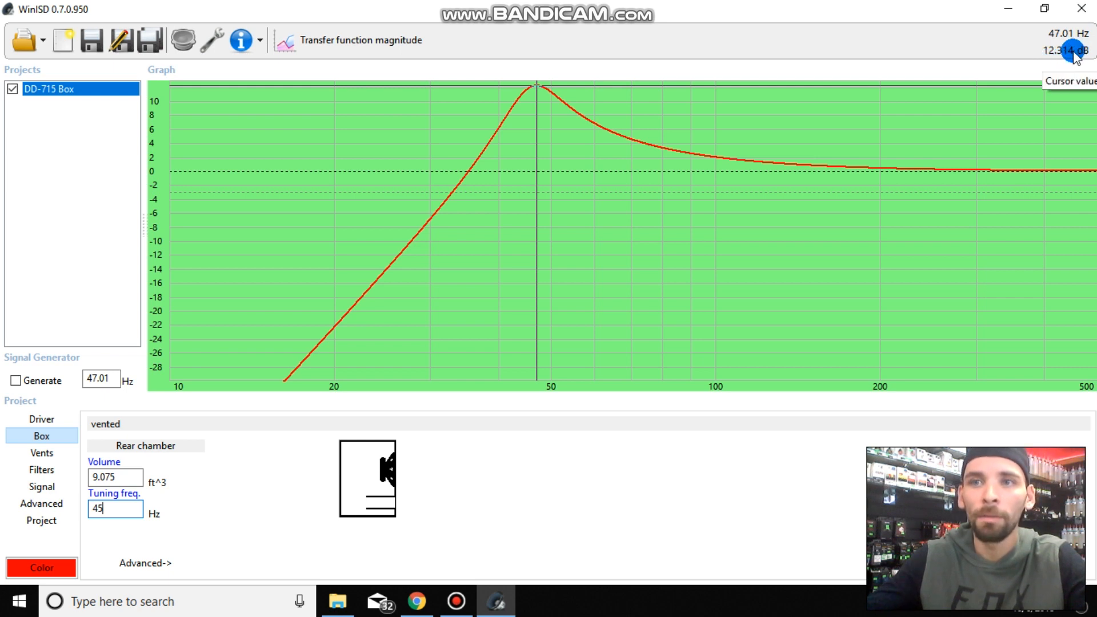
- Compare the SPL plot with the transfer function magnitude again, ending on SPL to read the level at the curve's peak
left_click(326, 43)
left_click(326, 239)
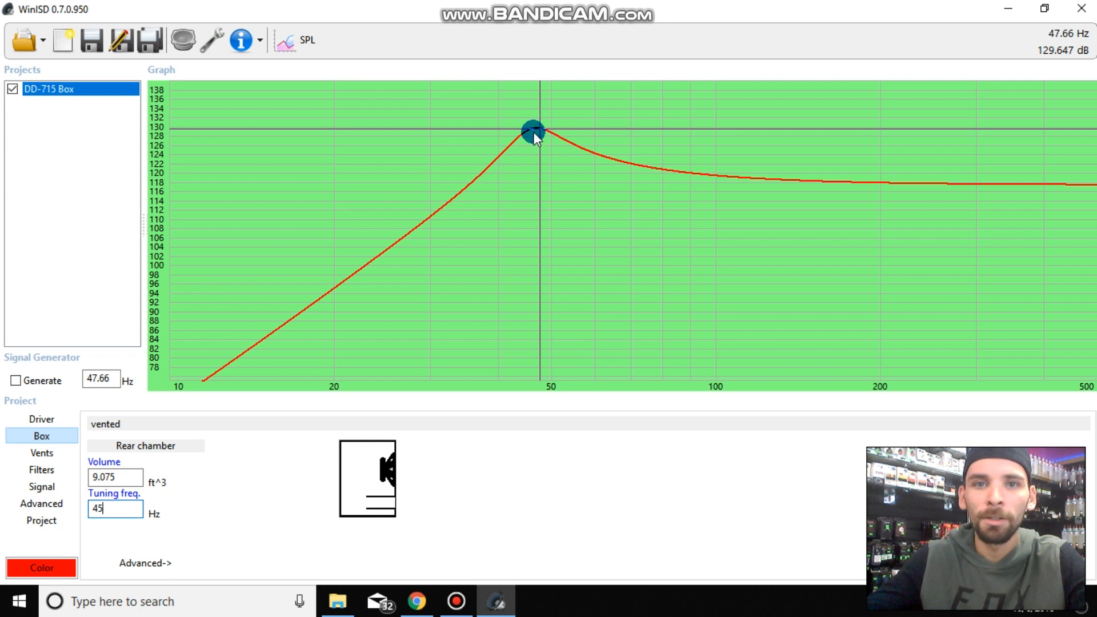
left_click(316, 38)
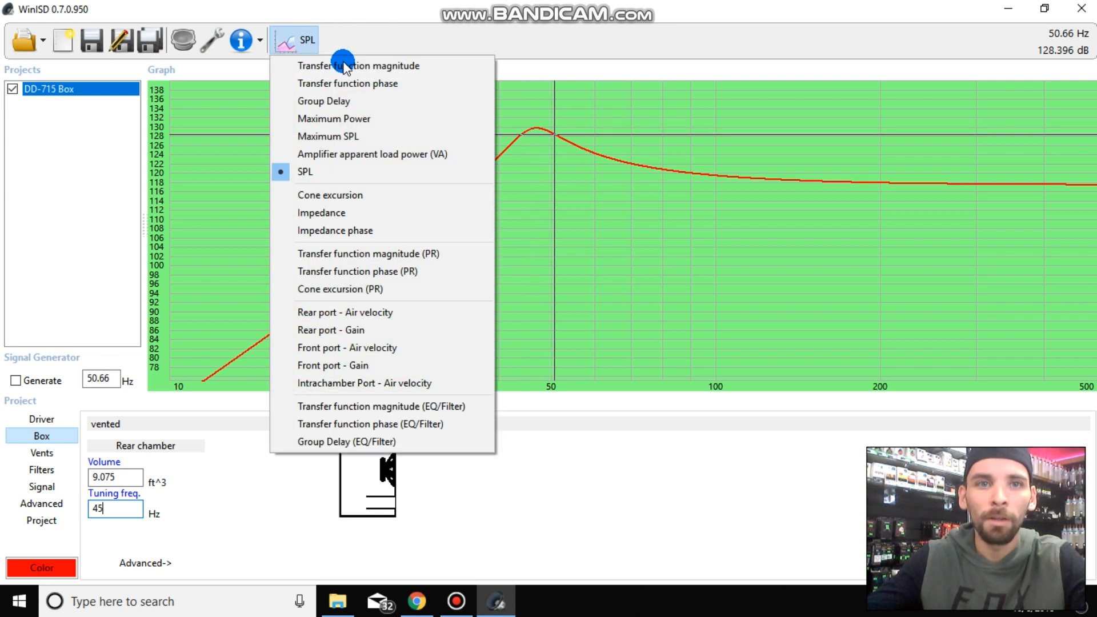
left_click(331, 65)
left_click(317, 171)
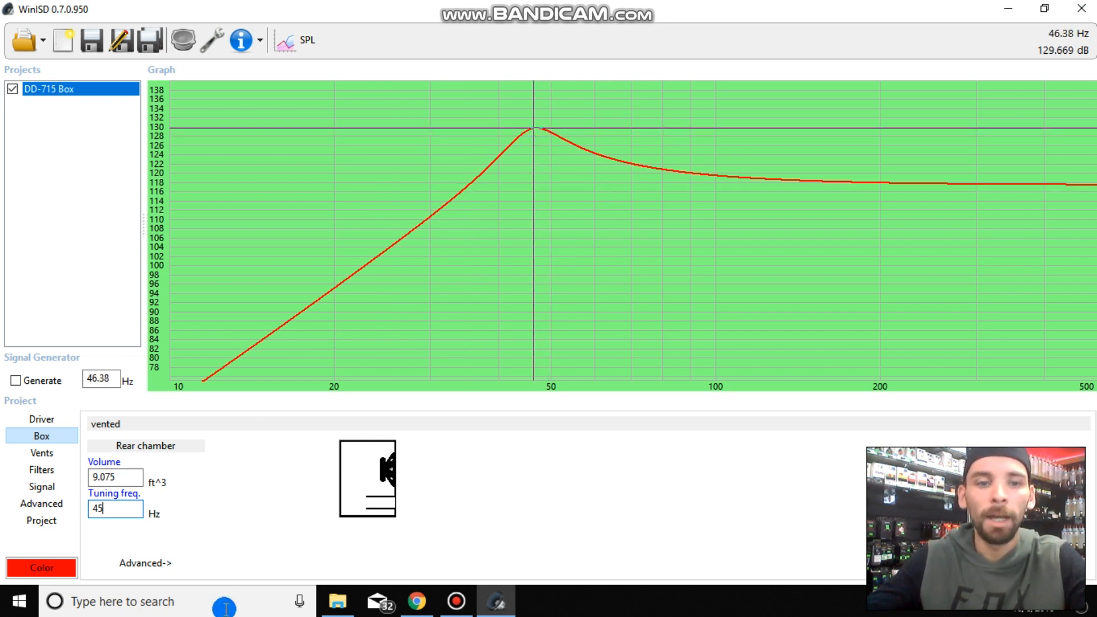
left_click(455, 605)
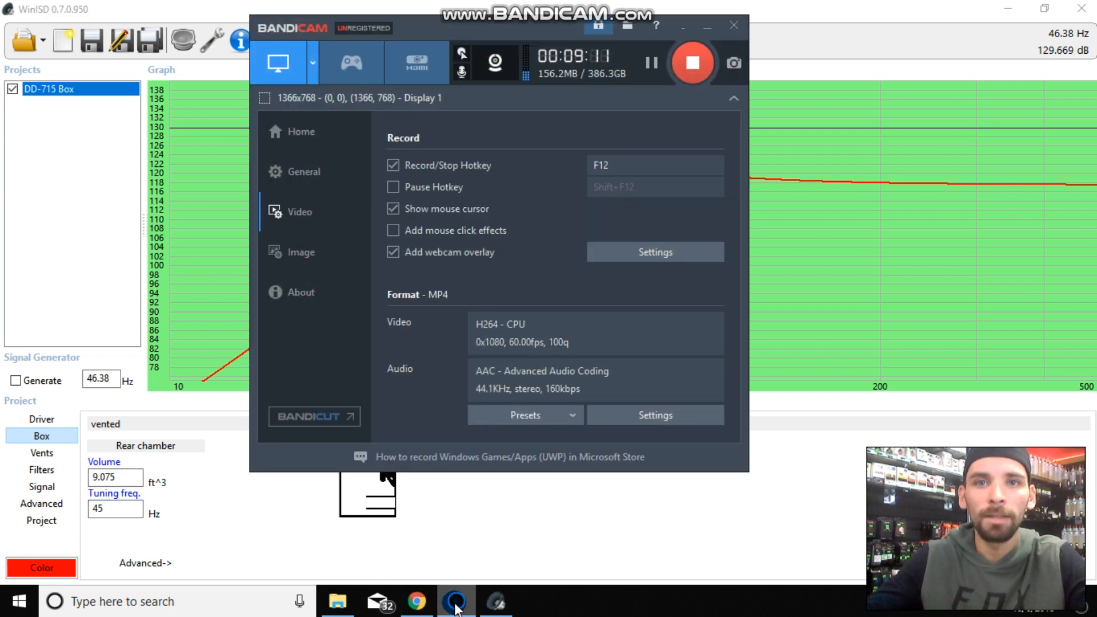
left_click(455, 606)
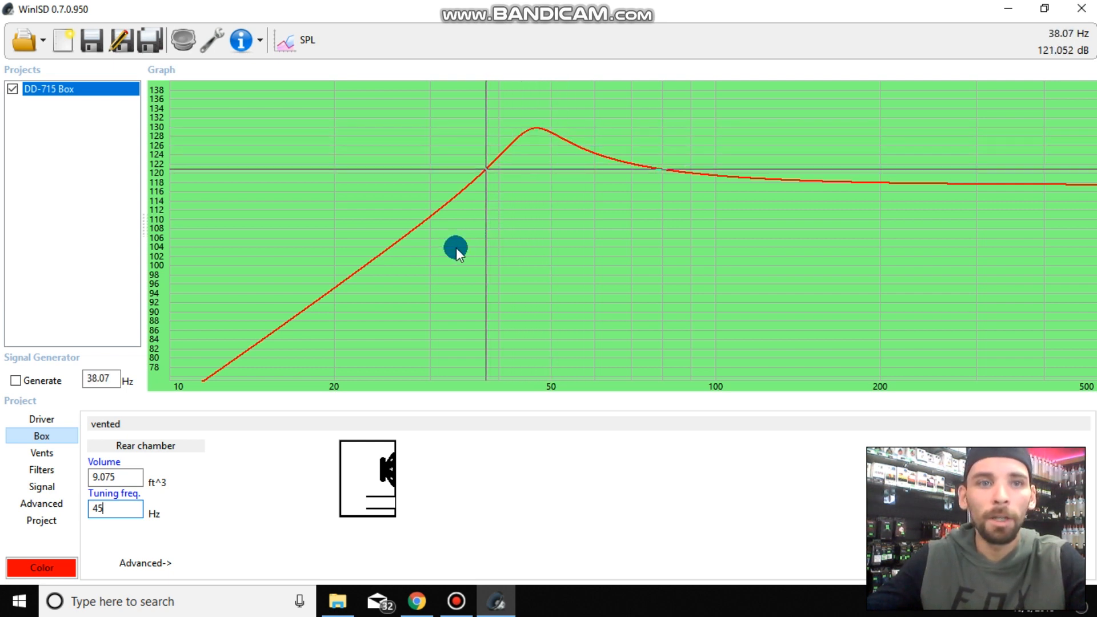
- Change the graph to the cone excursion plot for the box tuned to 45 Hz
left_click(306, 41)
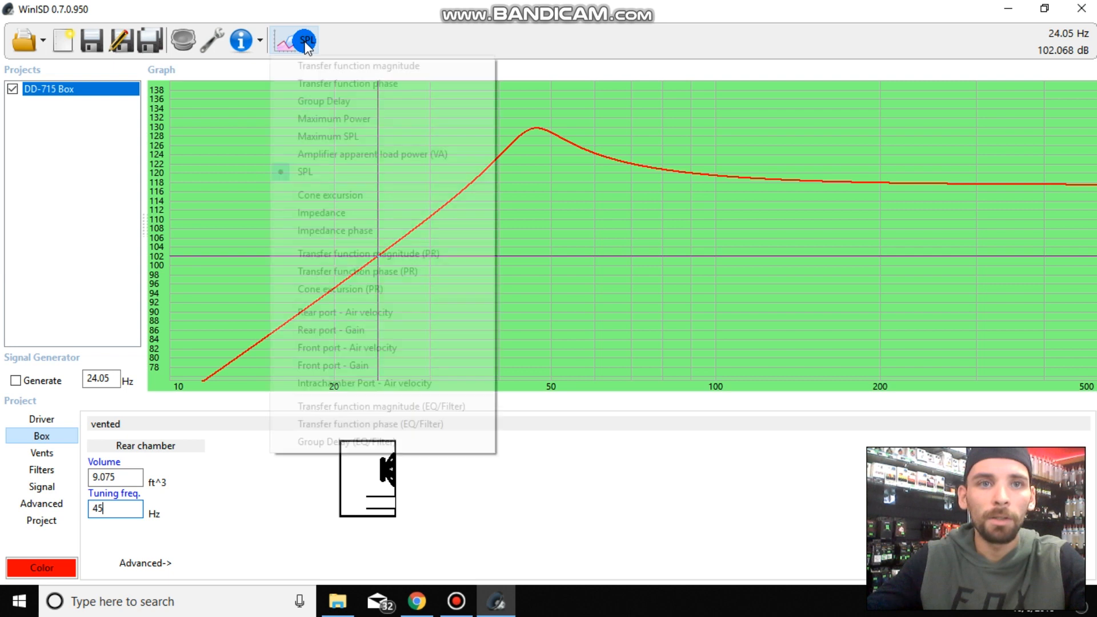
left_click(343, 196)
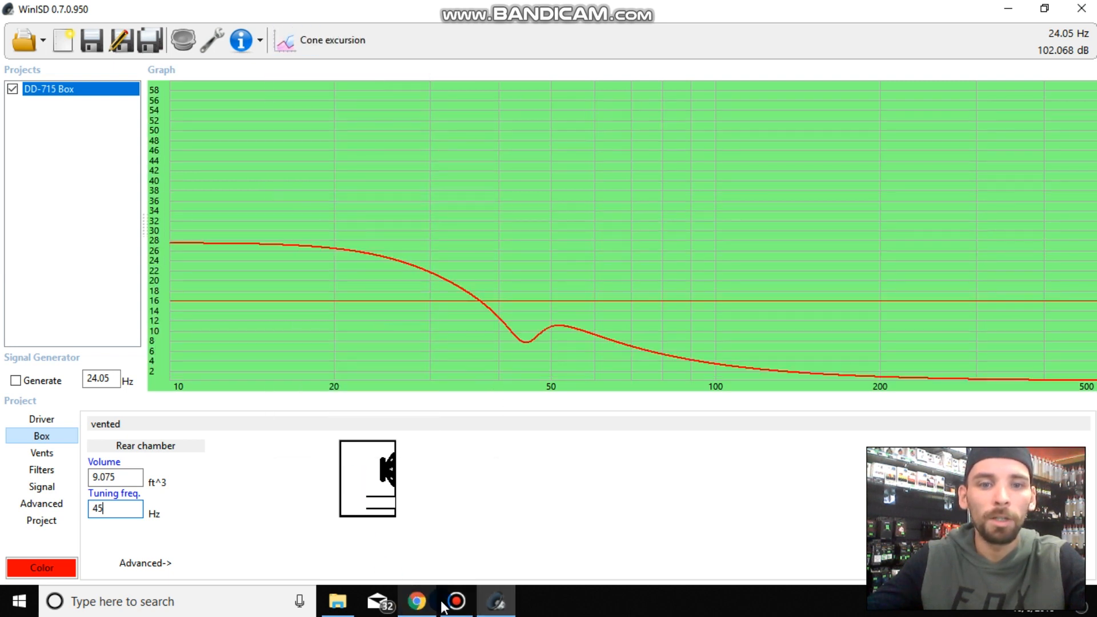